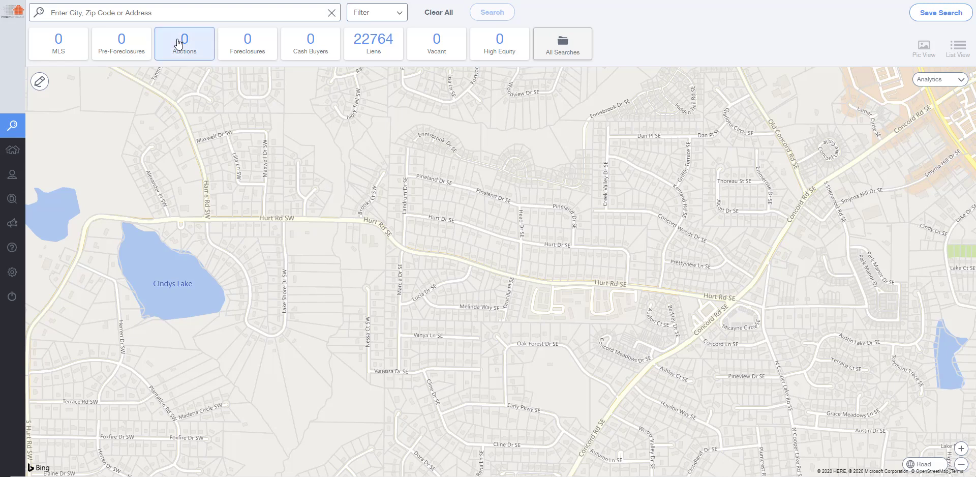
Step: Show the Recent Searches dropdown under the address search box
left_click(191, 13)
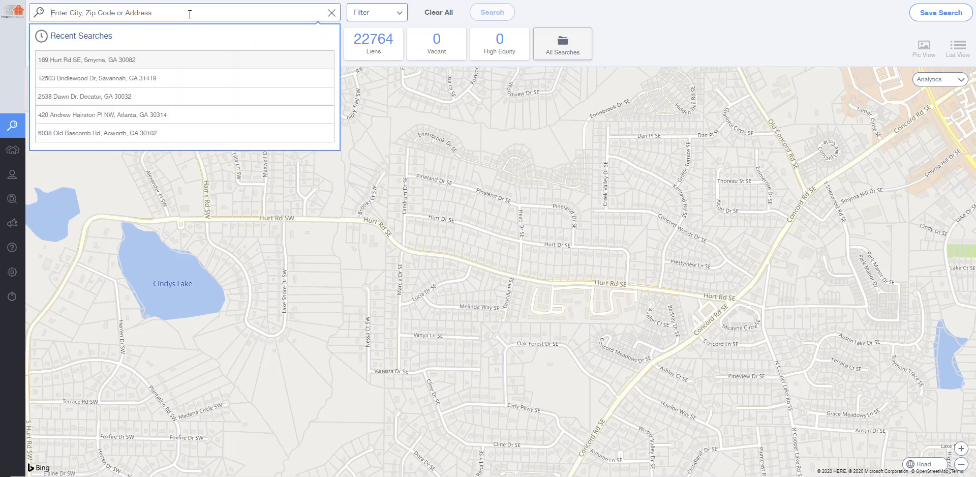
left_click(120, 79)
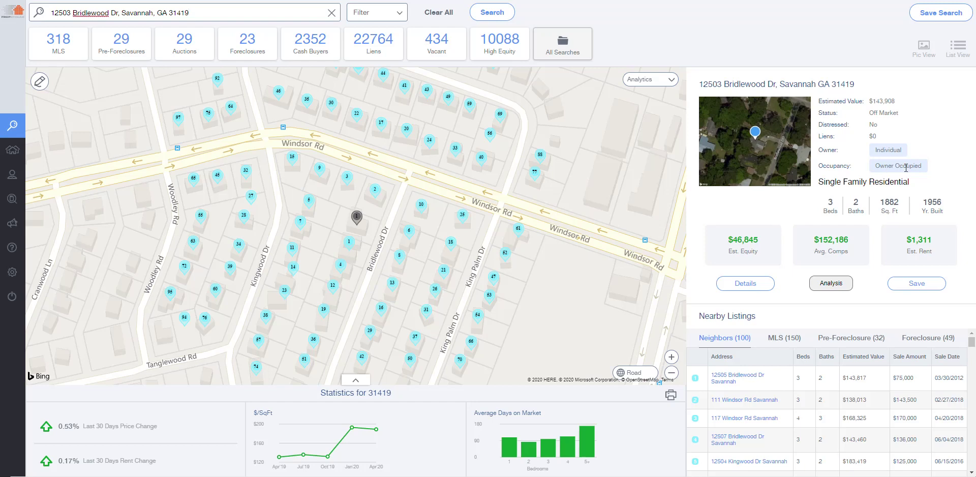
Step: Open the property's full details and switch its enlarged aerial image to Street View
left_click(745, 285)
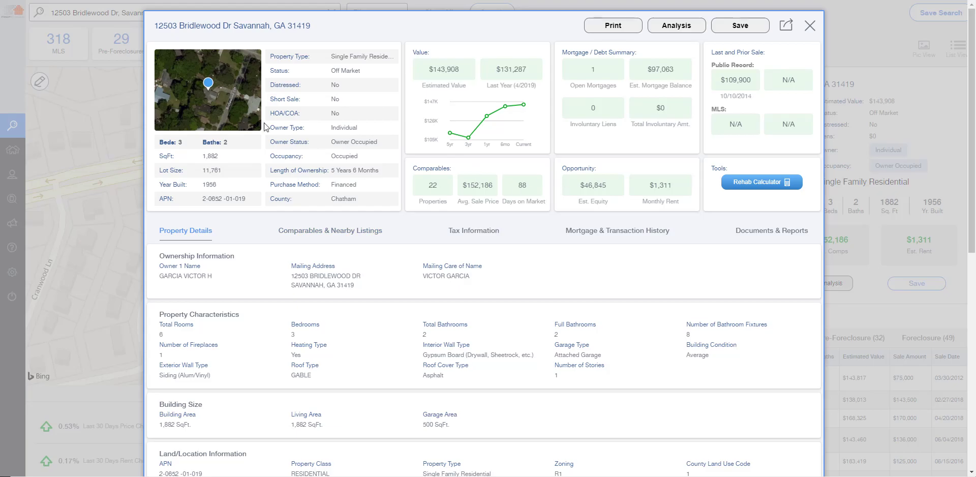
left_click(208, 97)
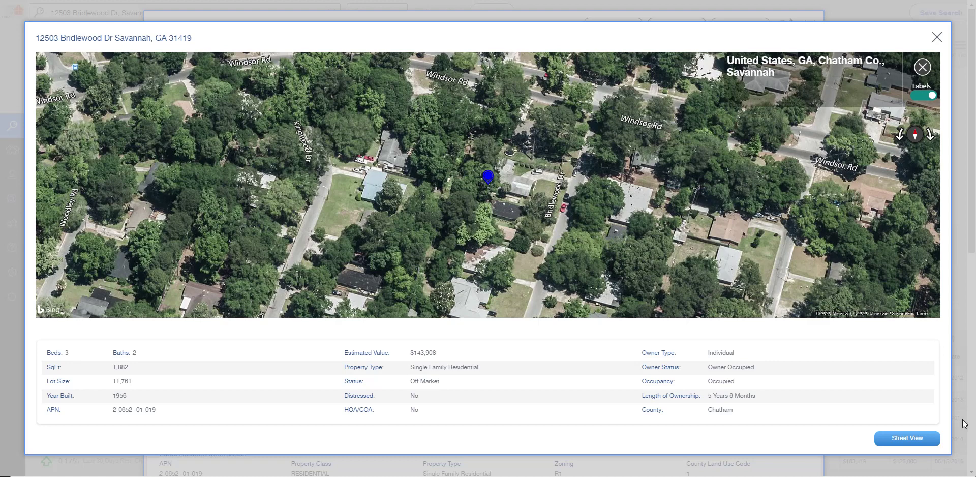
left_click(905, 440)
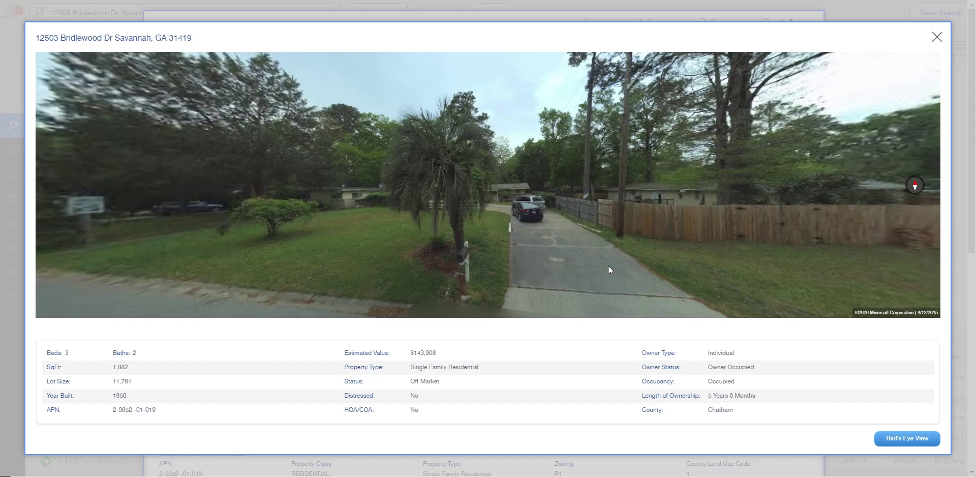
Step: Pan the street view across the driveway and road, then close it to return to the details
left_click_drag(538, 237, 413, 206)
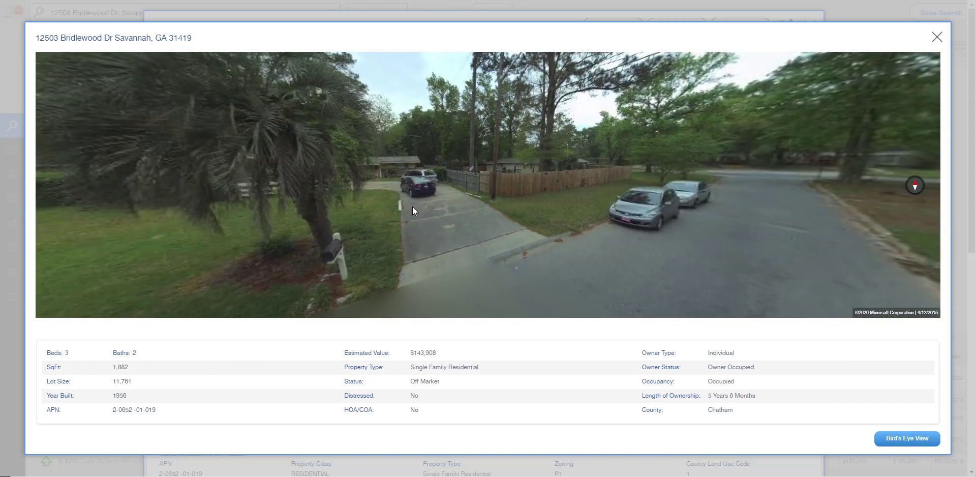
left_click_drag(412, 206, 558, 213)
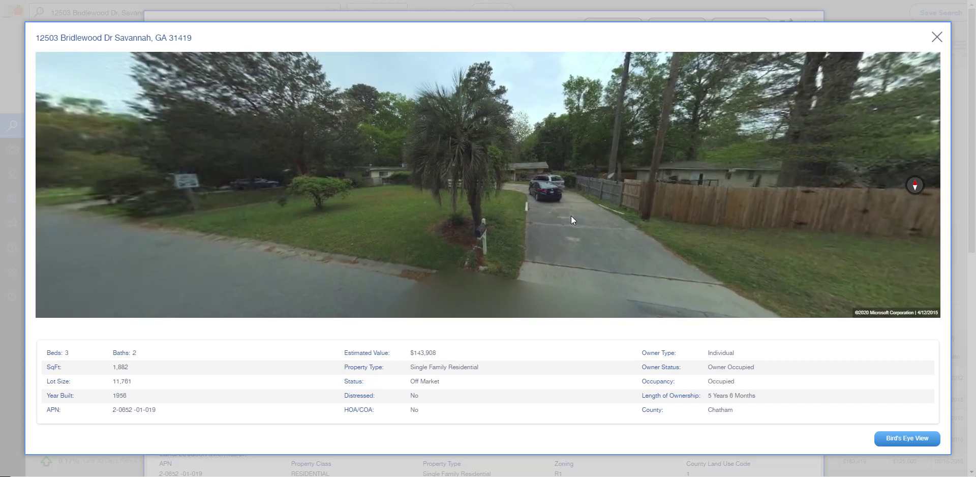
left_click_drag(335, 232, 454, 237)
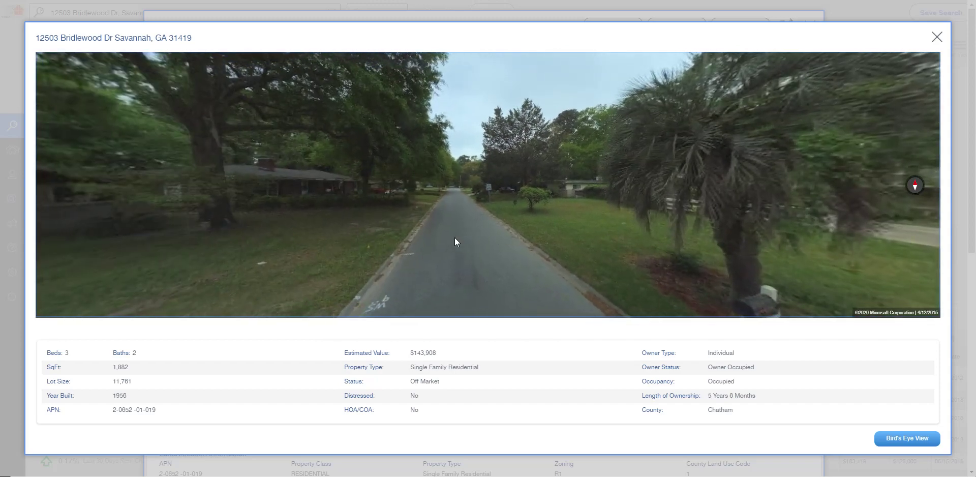
left_click(937, 37)
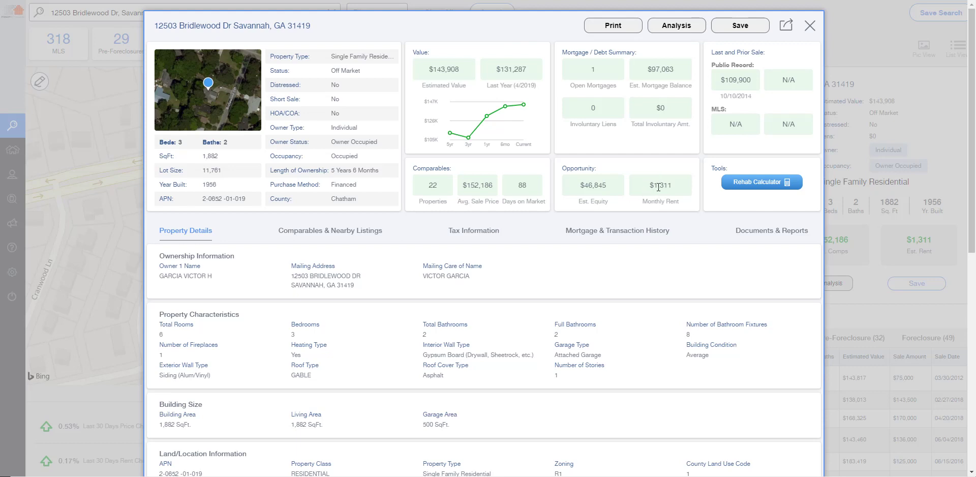
left_click(341, 238)
Step: Scroll to the comparable search form and show Property Type choices with Single Family checked
scroll(889, 273, "down", 3)
scroll(890, 273, "down", 1)
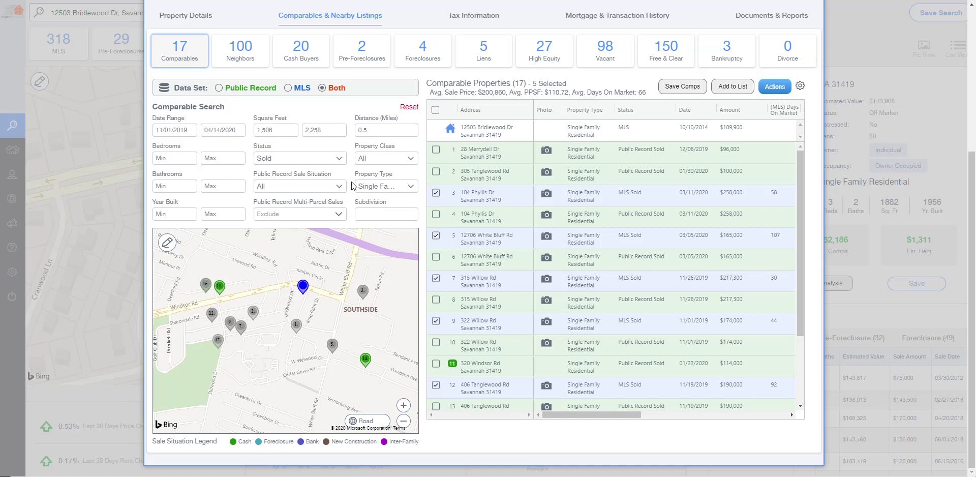
left_click(400, 191)
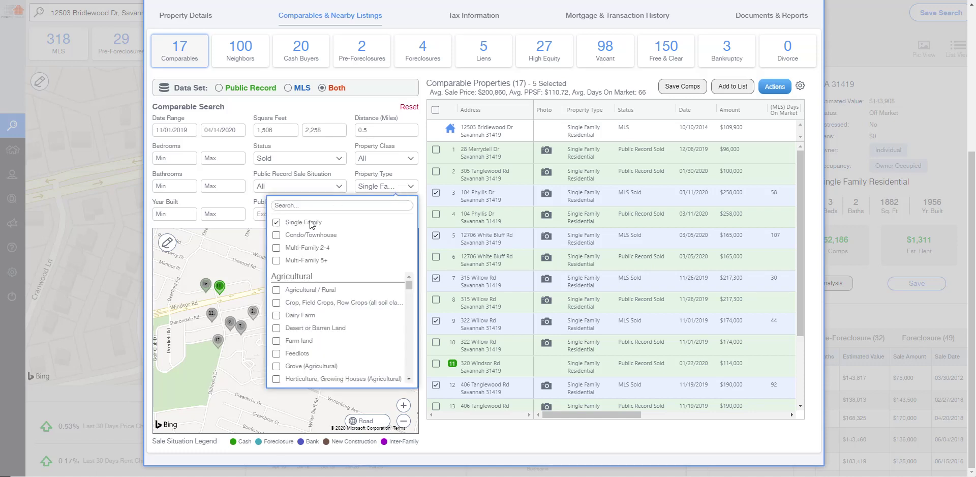
Step: Compare Public Record and MLS comps, then show Both sources sorted by amount ascending
left_click(419, 172)
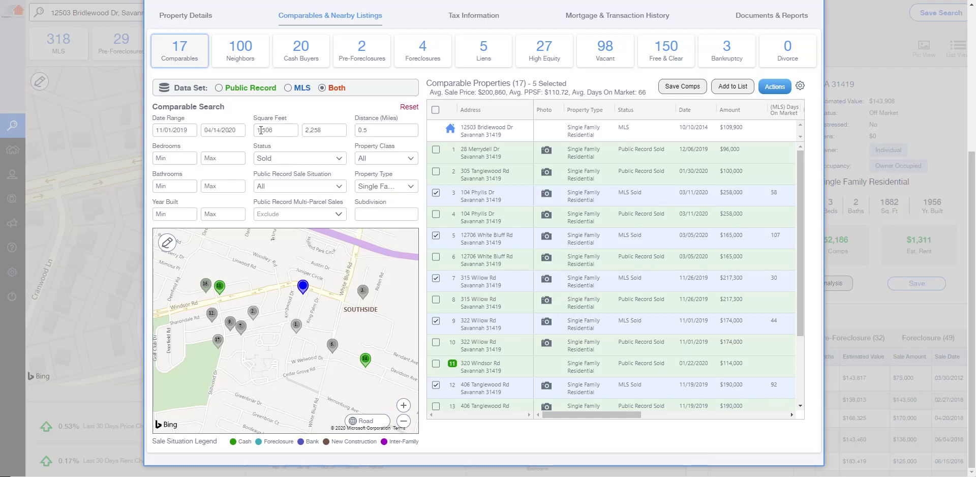
left_click(220, 88)
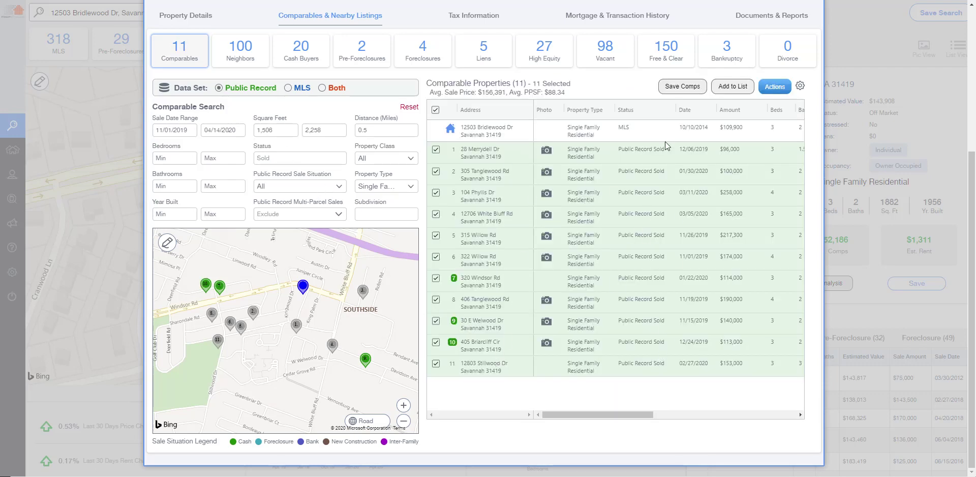
left_click(288, 89)
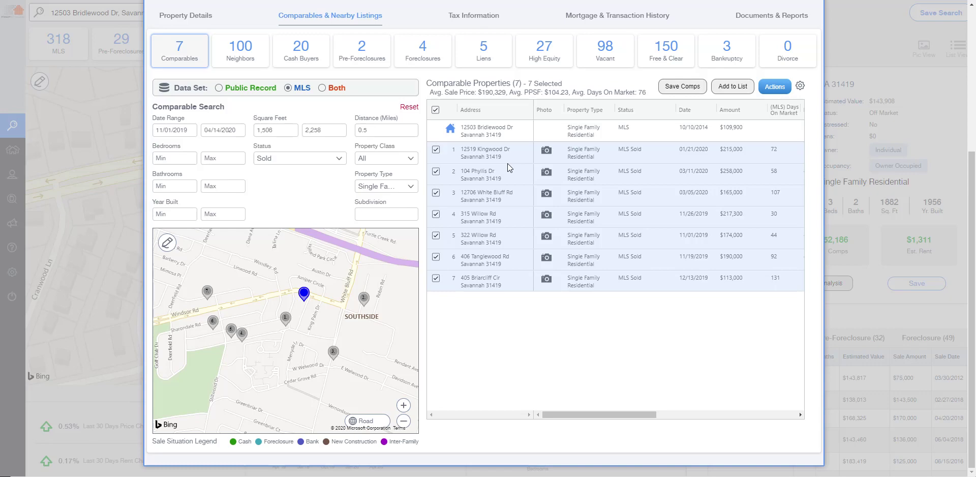
left_click(321, 88)
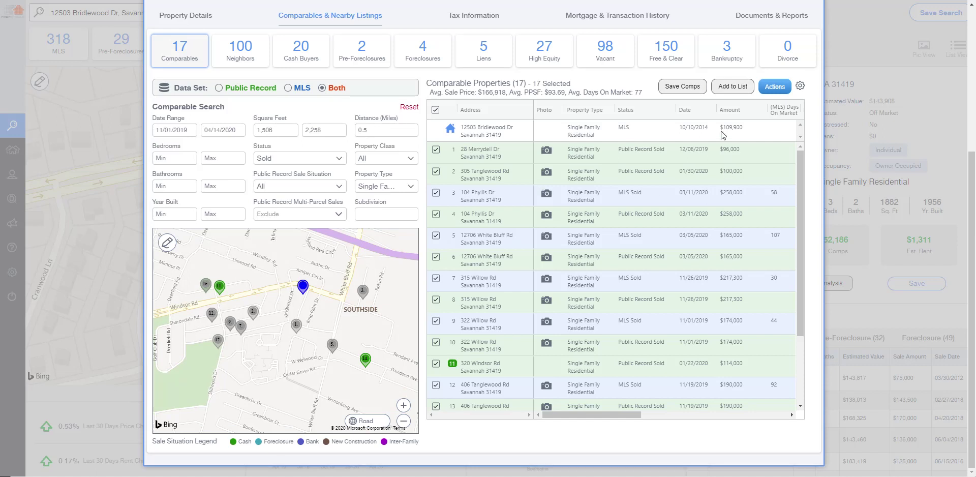
left_click(729, 113)
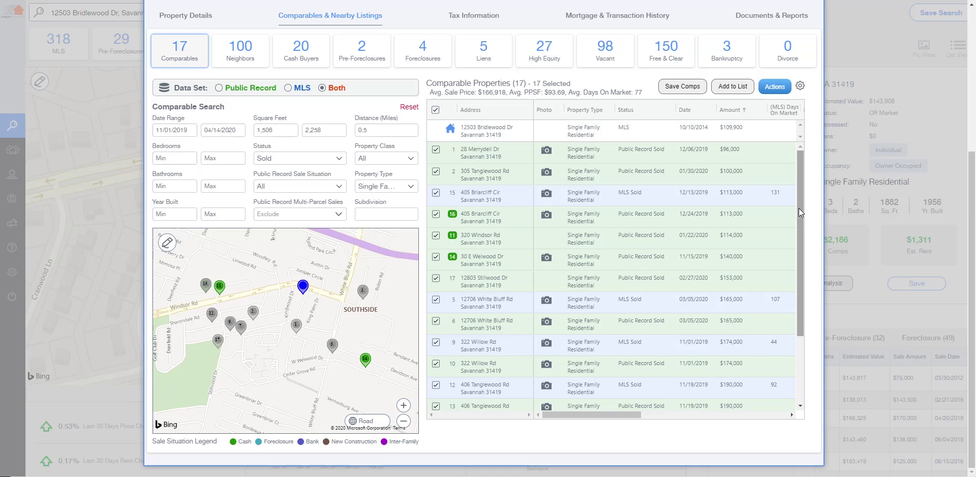
Step: Scroll the comparables table to see days on market, beds, baths, sq ft, lot size and year built
left_click_drag(605, 416, 669, 423)
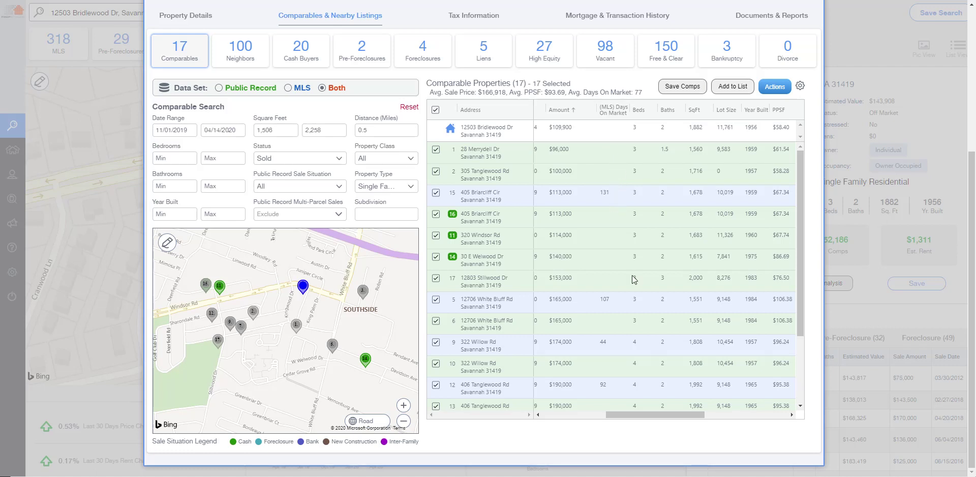
left_click_drag(803, 255, 799, 358)
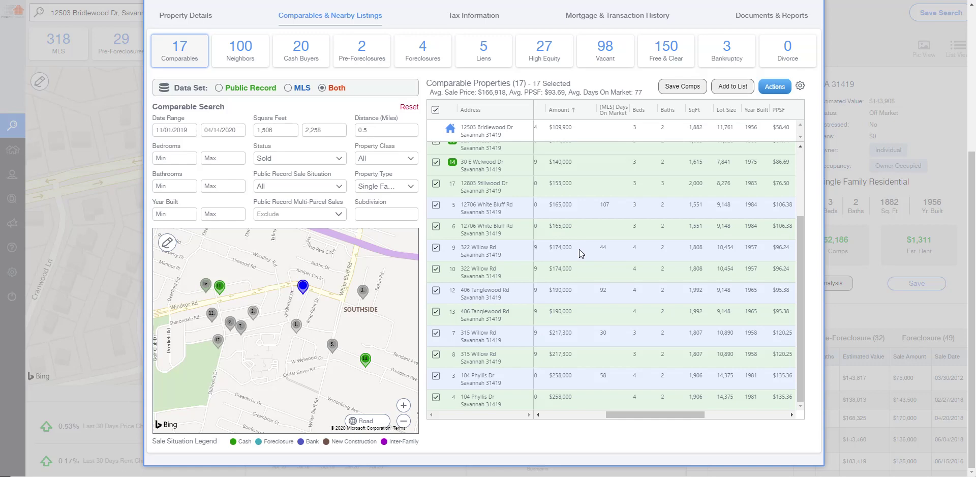
scroll(599, 249, "up", 5)
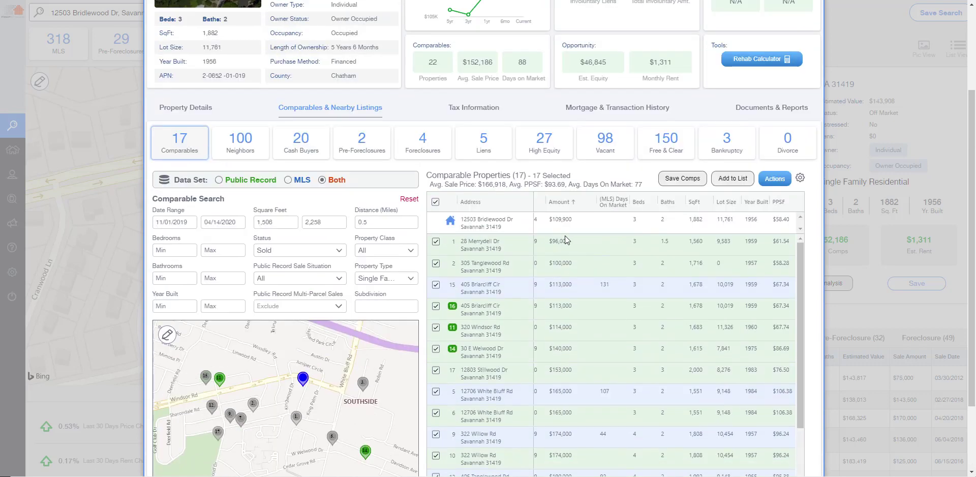
scroll(565, 236, "up", 2)
scroll(539, 215, "down", 4)
left_click(436, 149)
left_click(435, 171)
left_click(435, 193)
left_click(436, 214)
left_click(435, 235)
left_click(436, 257)
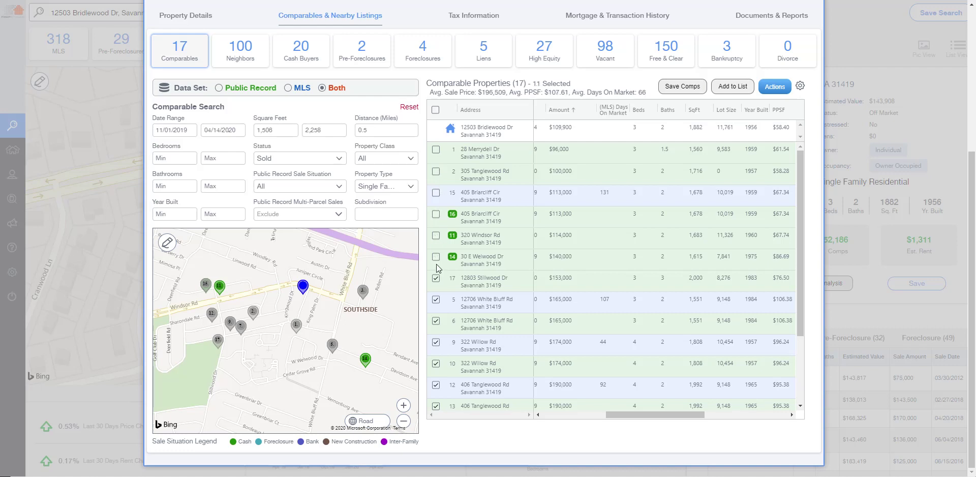
left_click(436, 278)
left_click_drag(800, 249, 672, 400)
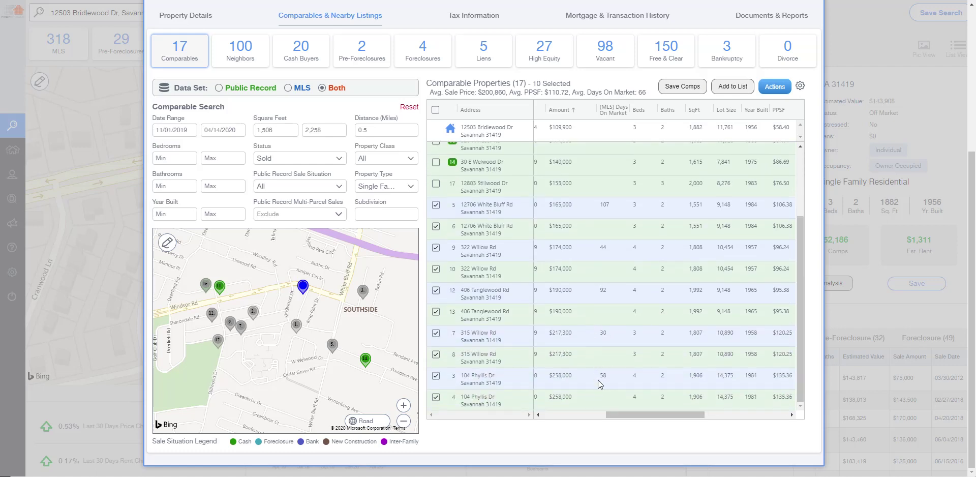
left_click_drag(628, 416, 562, 415)
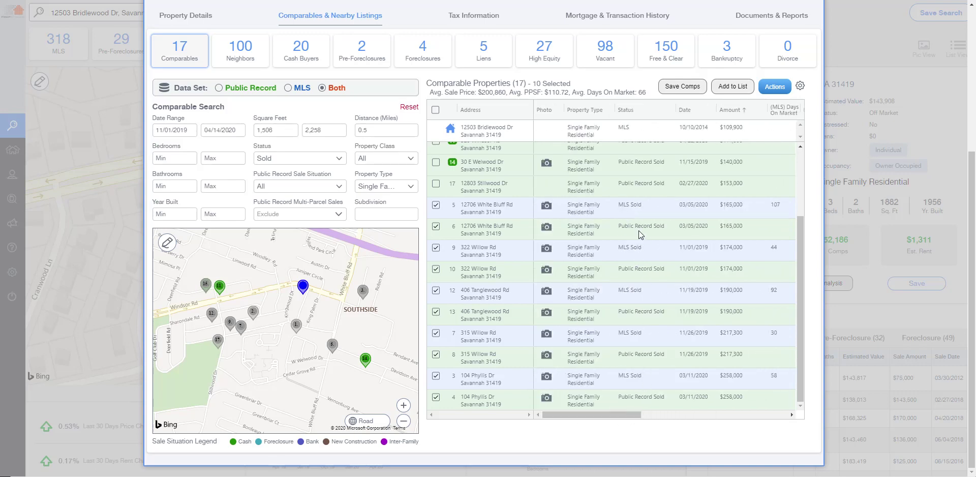
left_click(436, 226)
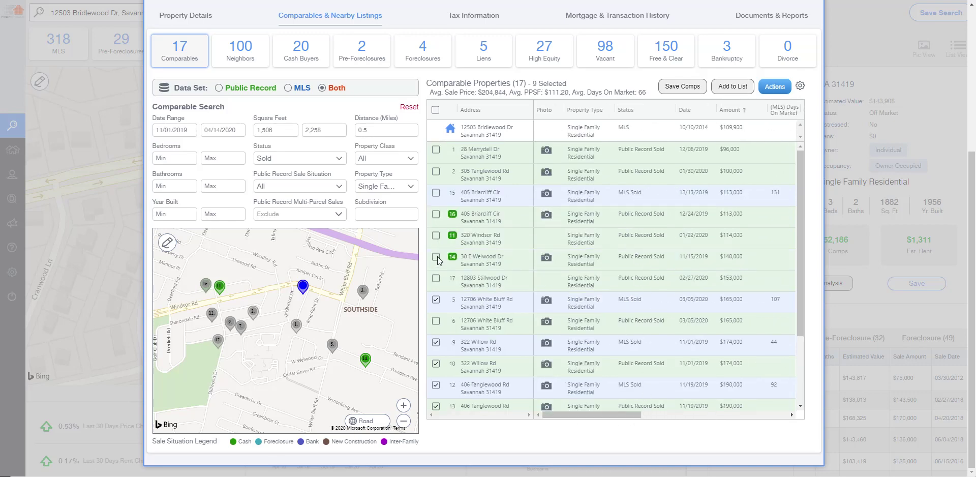
scroll(438, 267, "down", 3)
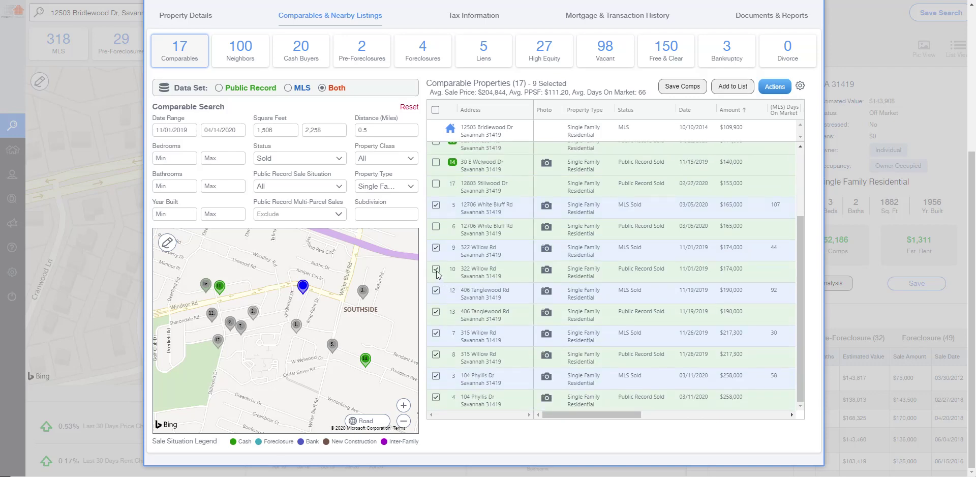
left_click(435, 269)
scroll(493, 316, "down", 3)
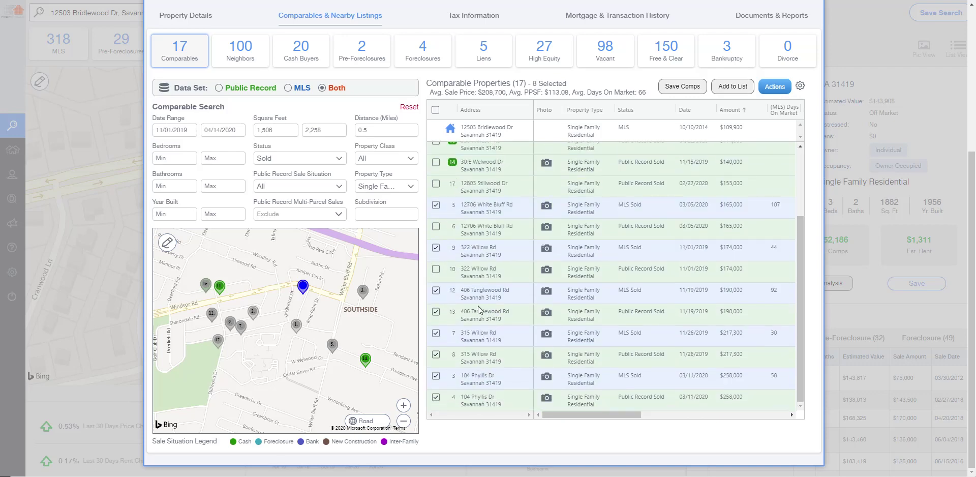
left_click(436, 313)
scroll(472, 313, "down", 3)
left_click(437, 353)
left_click(436, 398)
Step: Generate the View Comp Report PDF for the five selected MLS comparables
left_click(774, 86)
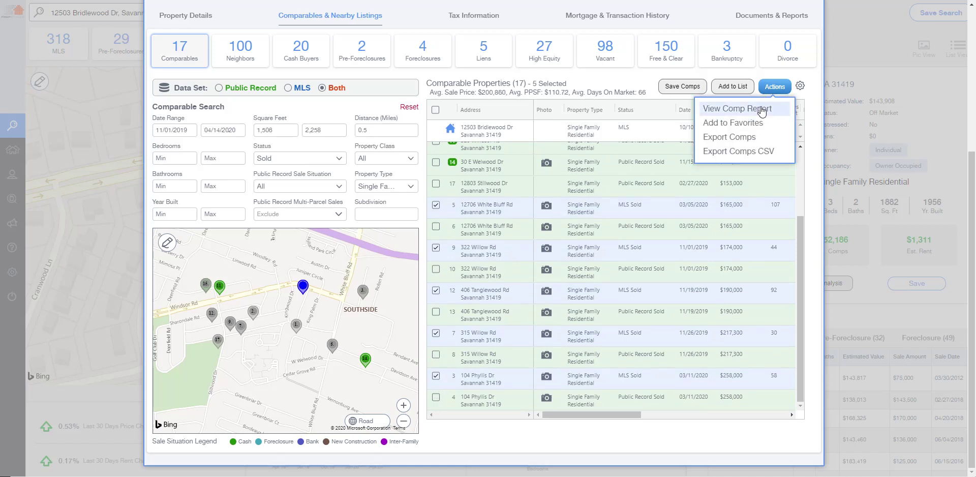
left_click(761, 109)
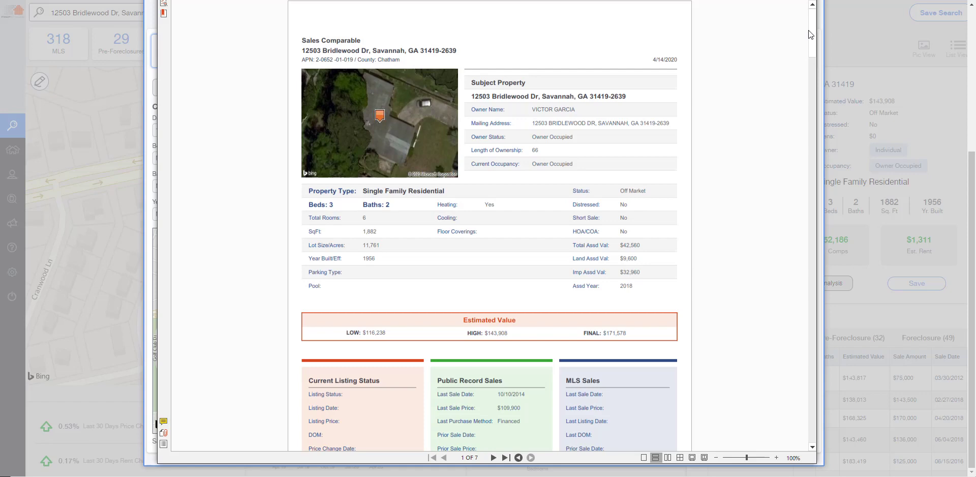
Step: Page through report pages 3–7, then return to page 2's Search Criteria and Sold Comps table
left_click_drag(809, 29, 806, 101)
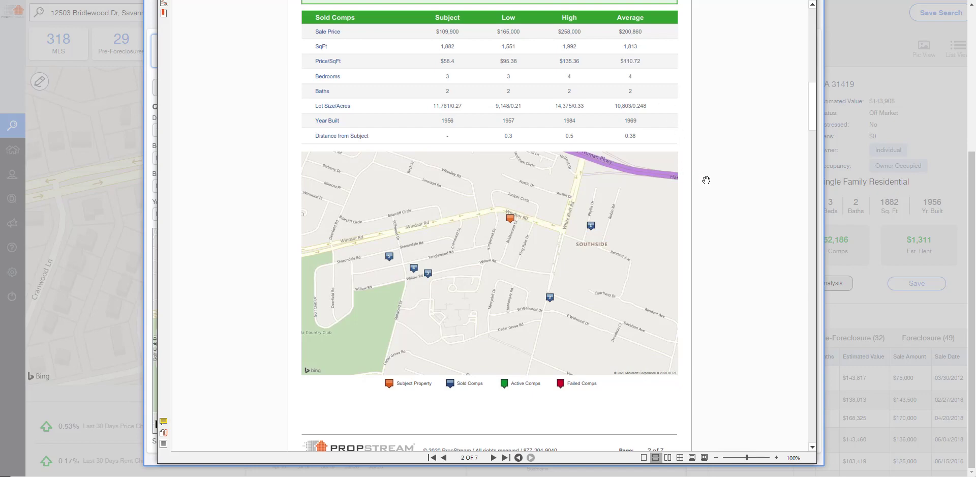
scroll(706, 180, "down", 10)
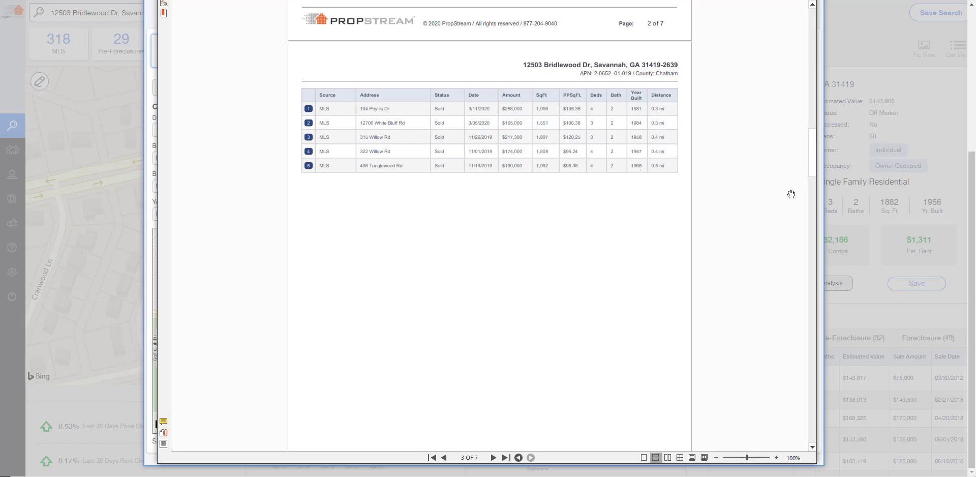
left_click_drag(809, 143, 801, 213)
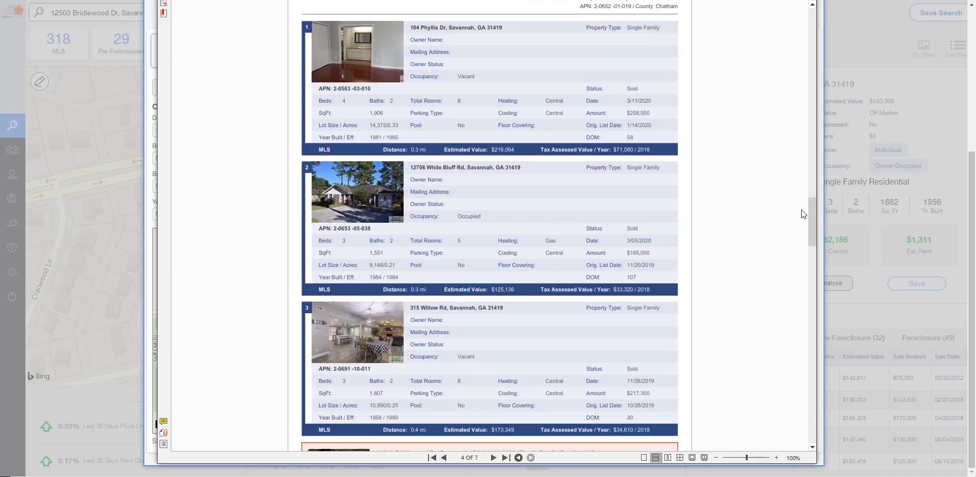
left_click_drag(801, 210, 801, 331)
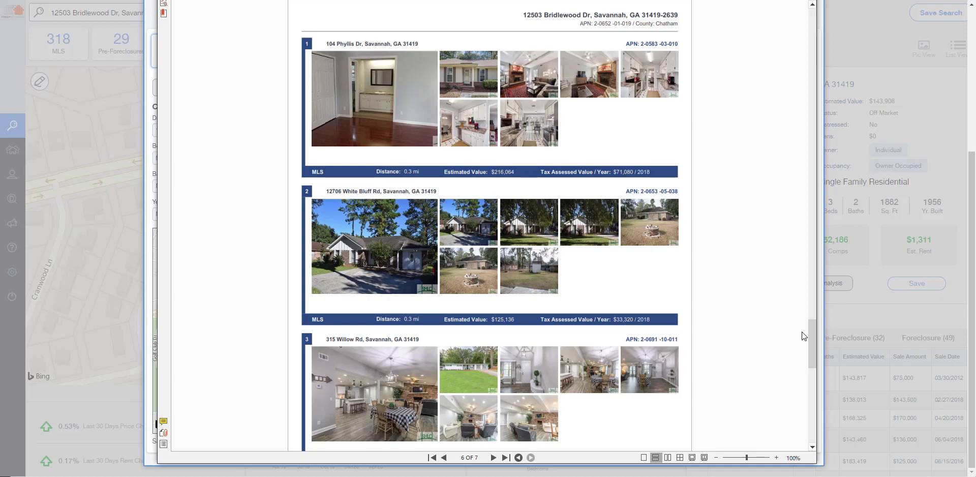
left_click_drag(801, 331, 754, 39)
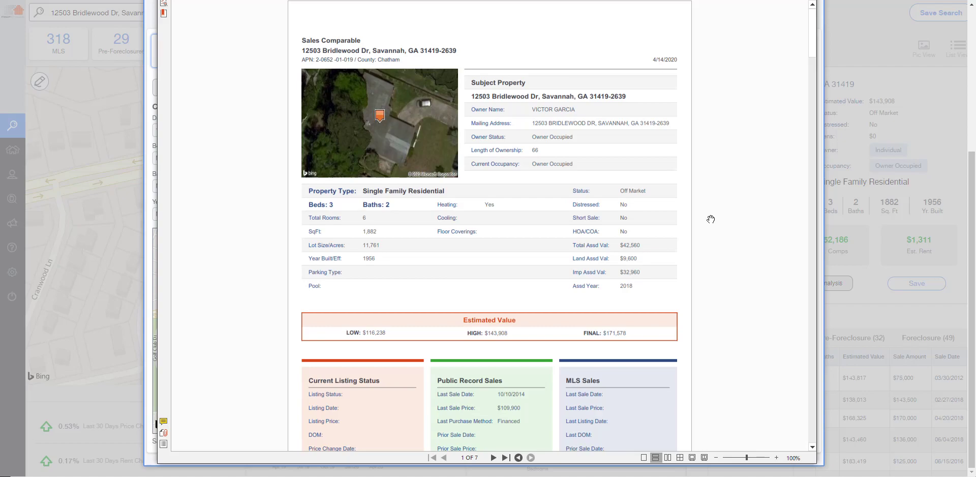
scroll(725, 323, "down", 4)
scroll(724, 323, "down", 8)
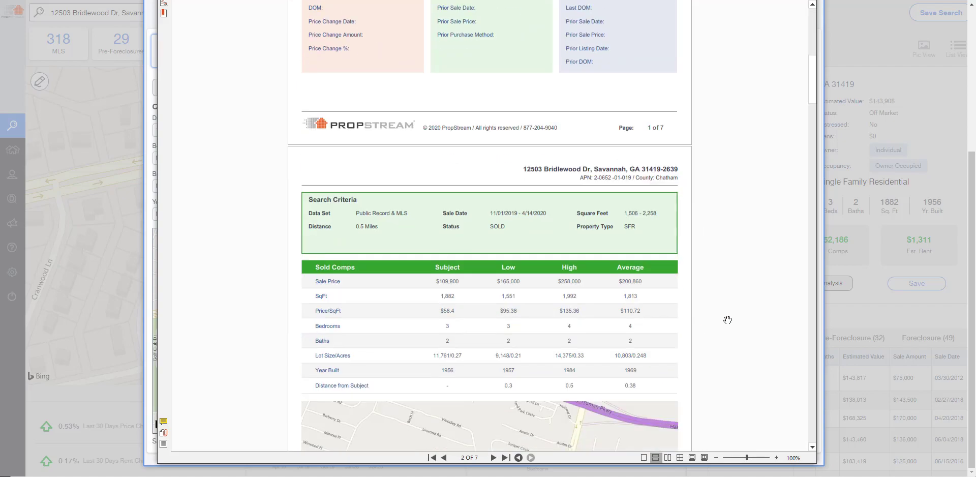
scroll(727, 319, "up", 3)
scroll(727, 319, "down", 10)
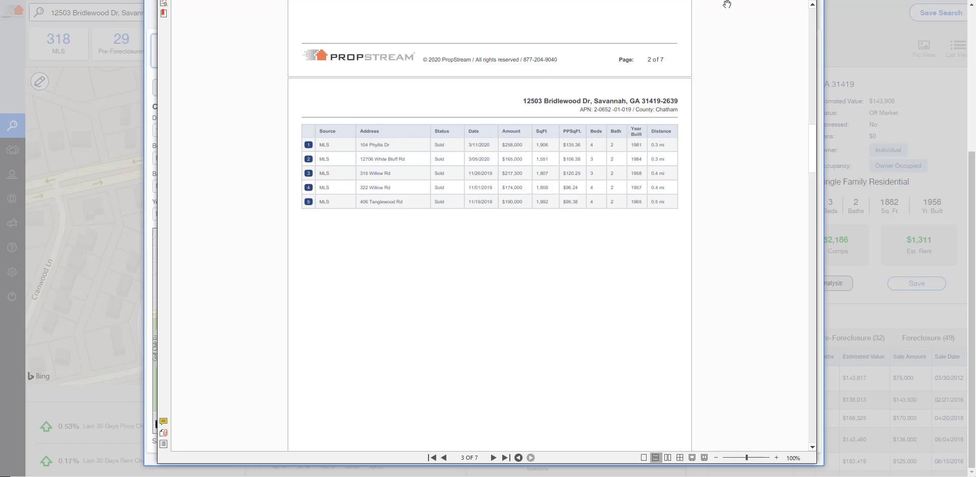
Step: Close only the comparable report and Nitro, then show the Neighbors and the 20-property Cash Buyers list
key("alt+F4")
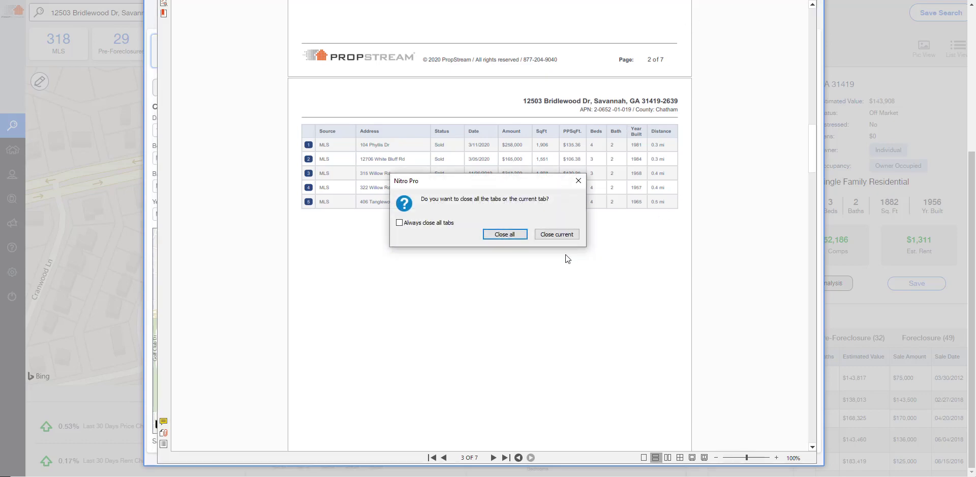
left_click(558, 235)
key("alt+F4")
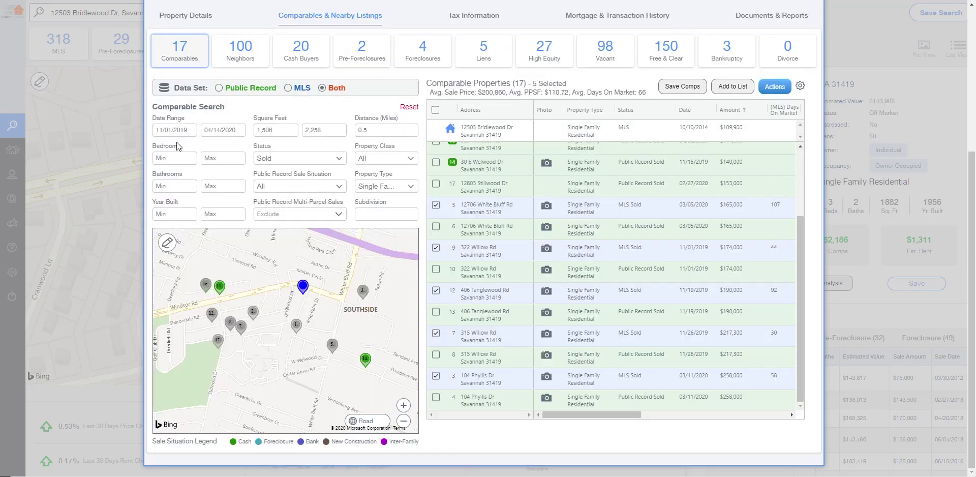
left_click(246, 61)
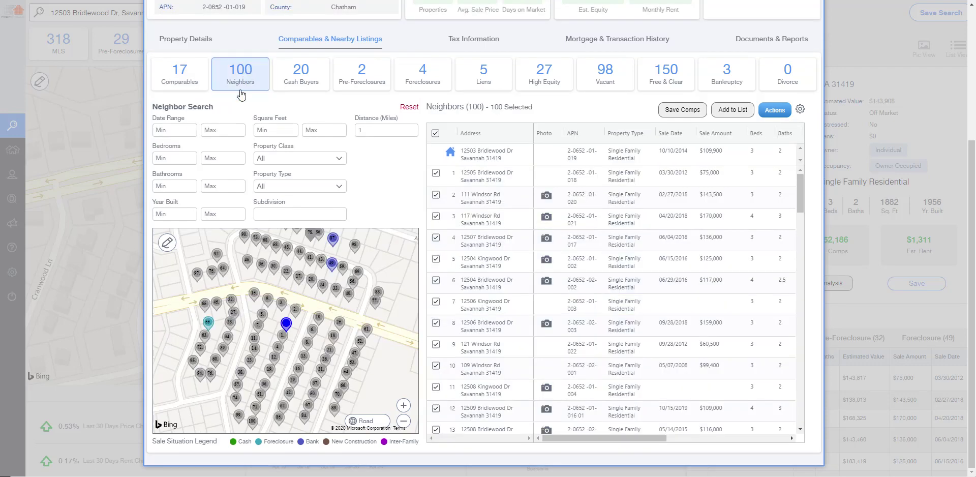
left_click(309, 82)
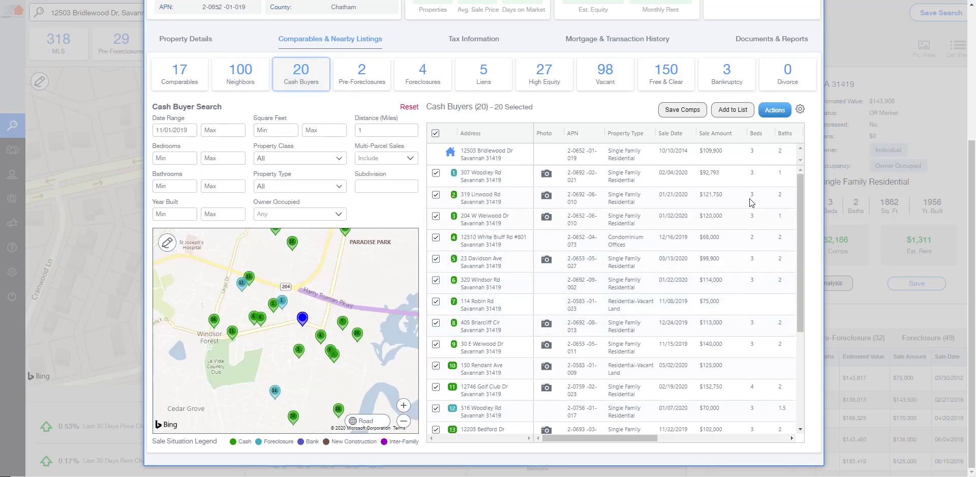
left_click(723, 134)
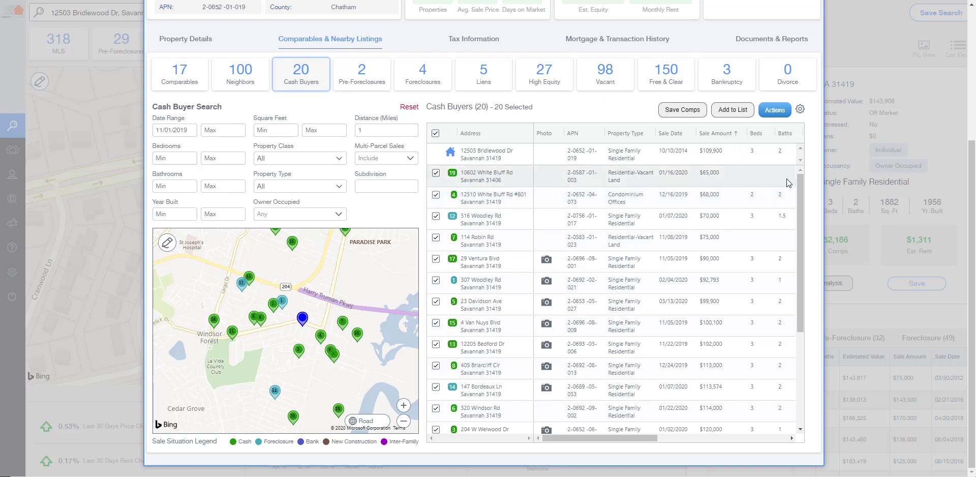
left_click_drag(800, 184, 798, 291)
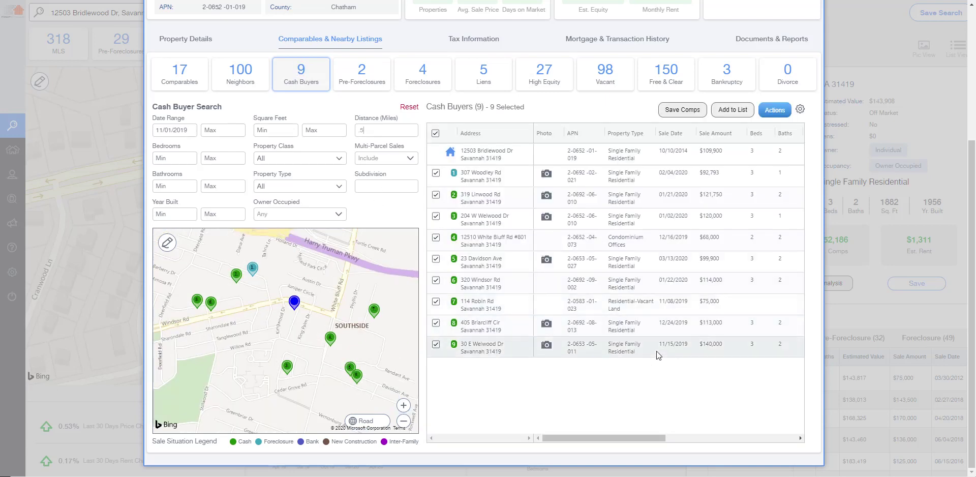
left_click(710, 134)
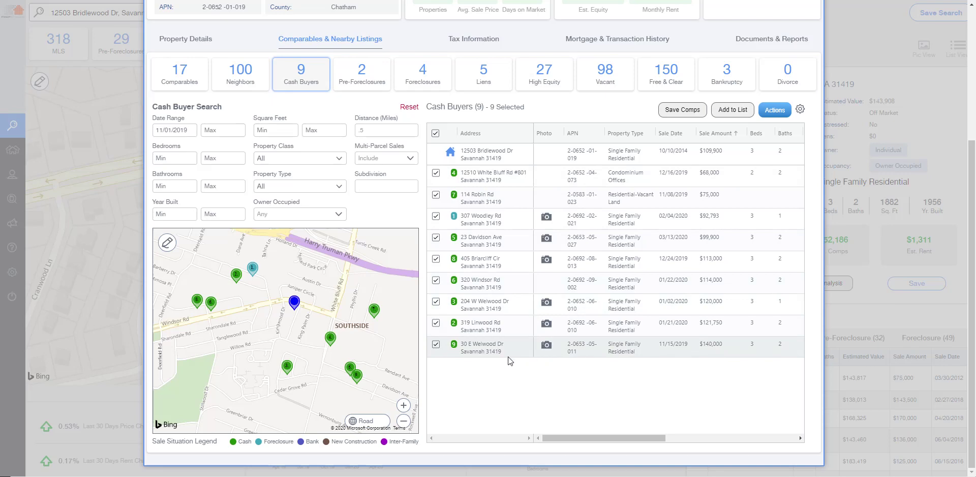
left_click(546, 345)
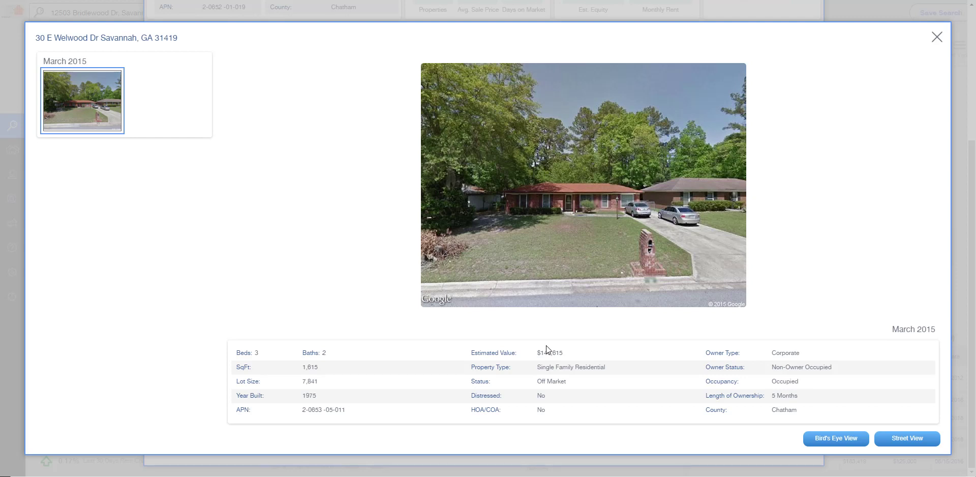
left_click(936, 37)
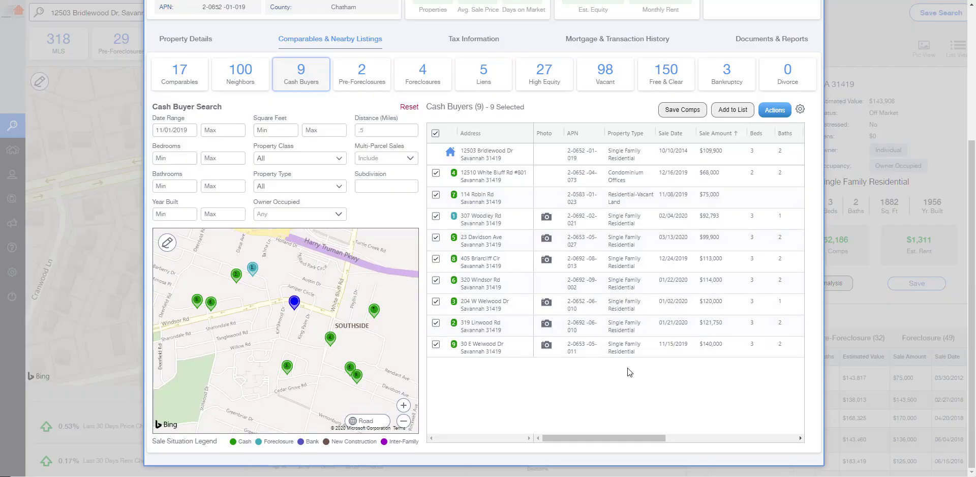
left_click(547, 326)
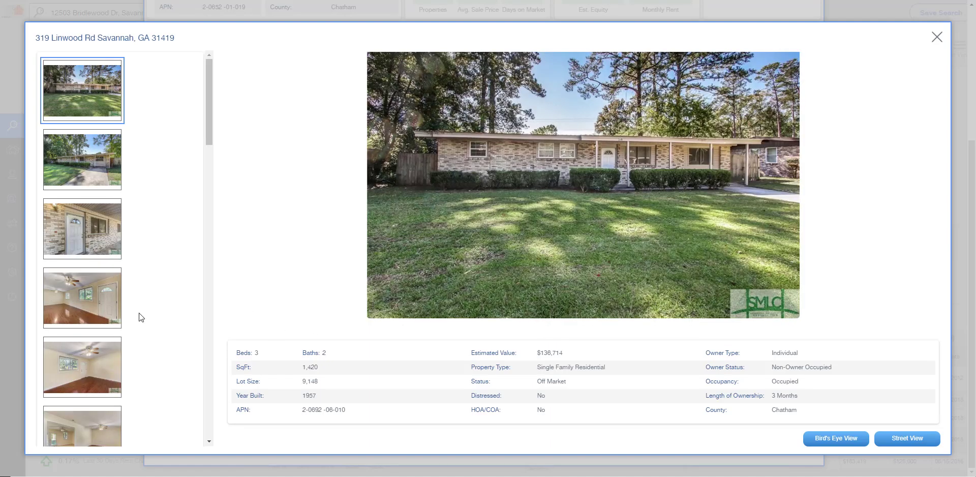
scroll(209, 315, "down", 10)
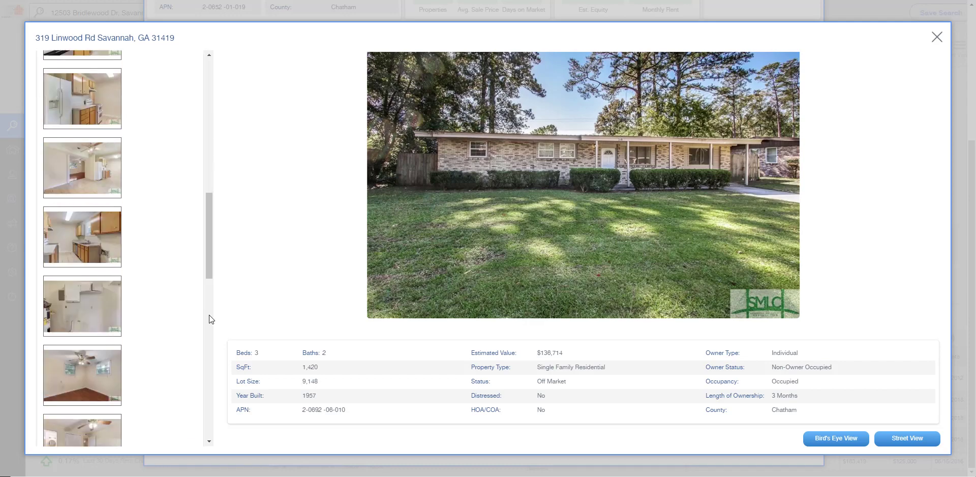
scroll(208, 316, "down", 5)
left_click(106, 248)
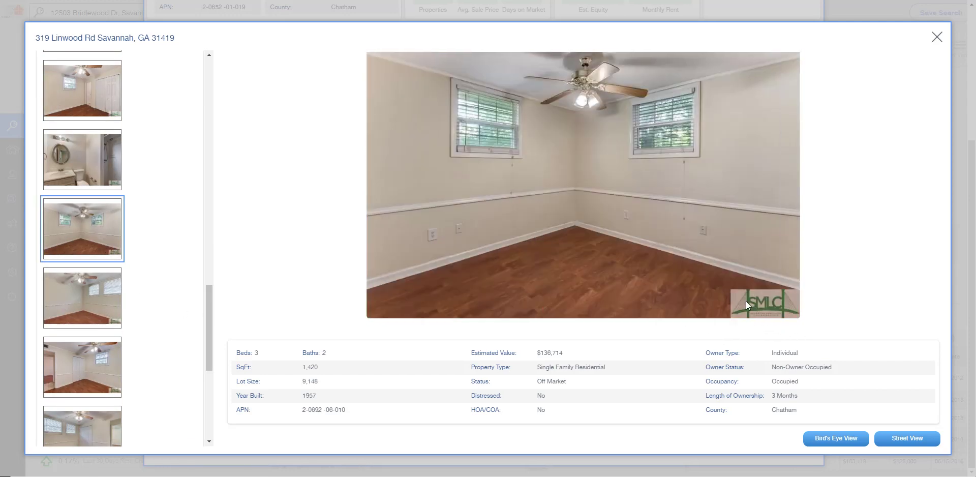
left_click_drag(206, 302, 212, 346)
left_click(104, 277)
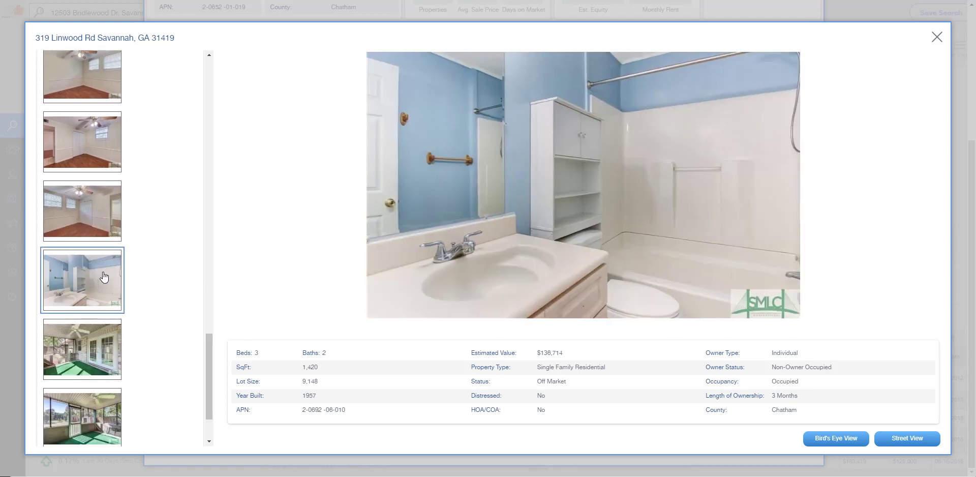
scroll(102, 244, "up", 5)
left_click(96, 183)
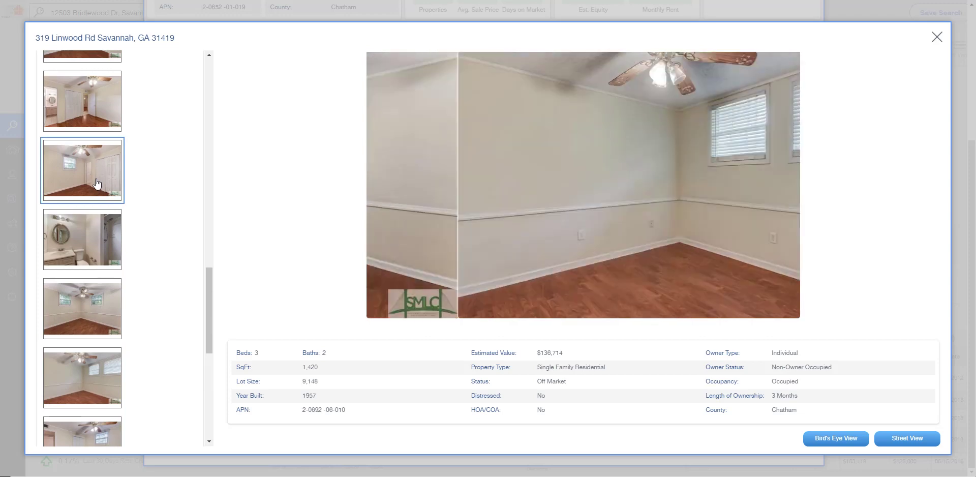
left_click(89, 249)
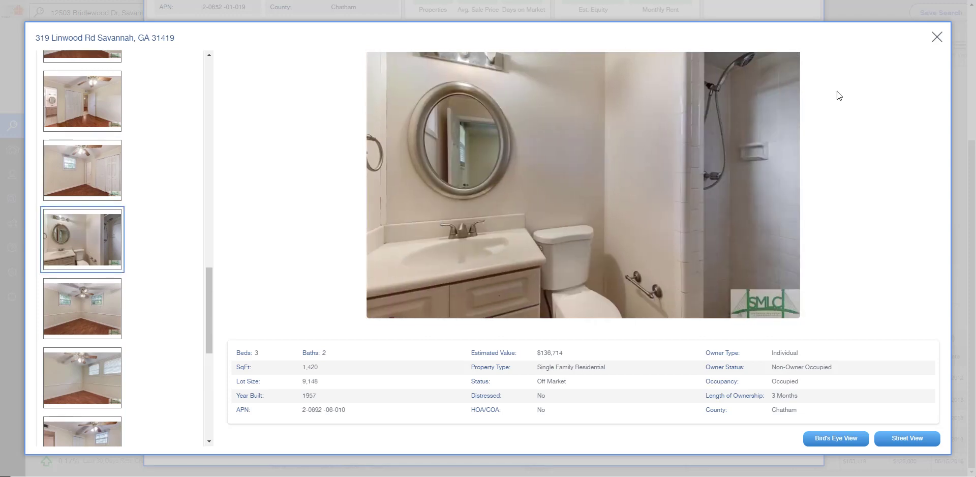
left_click(936, 39)
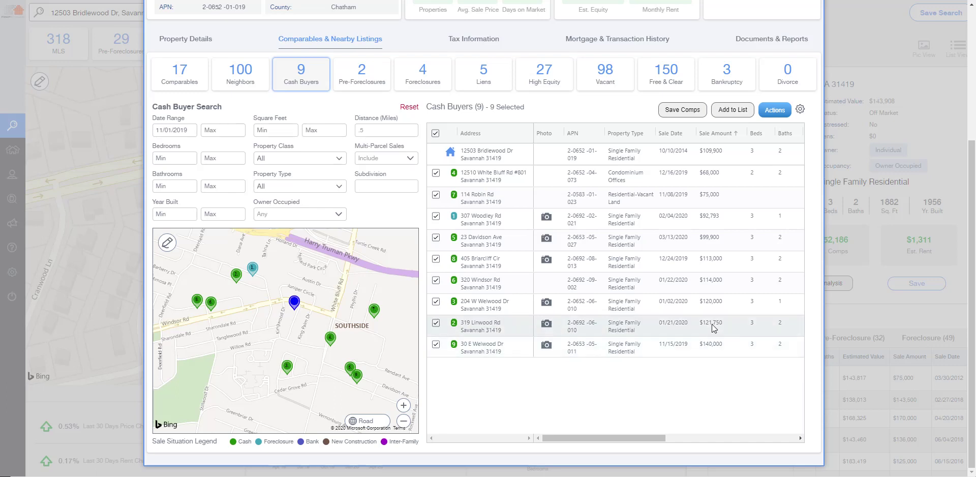
left_click_drag(627, 438, 591, 440)
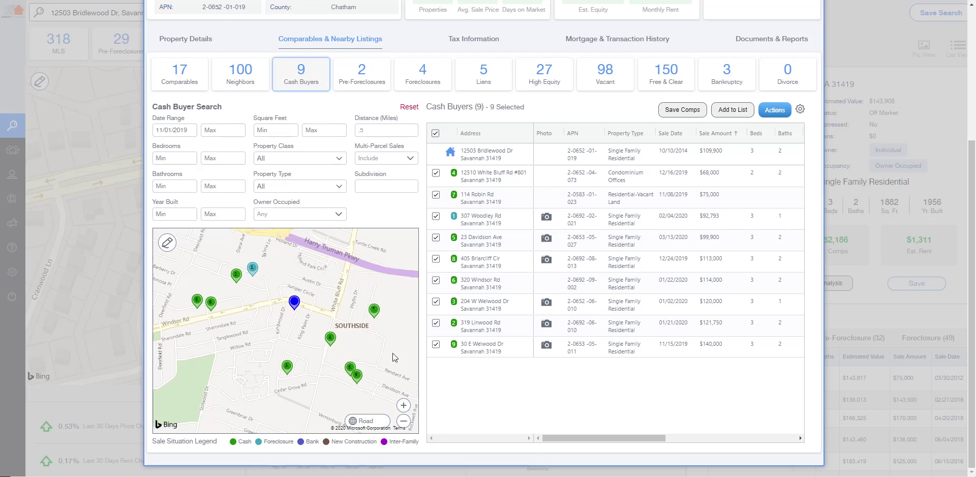
left_click(370, 76)
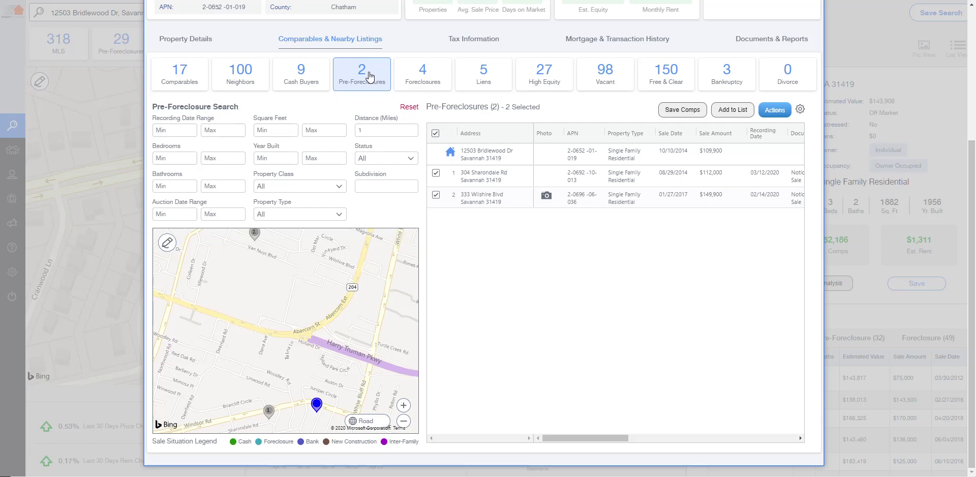
Step: View the 150 Free & Clear properties, then switch back to the 17 Comparables
left_click(663, 74)
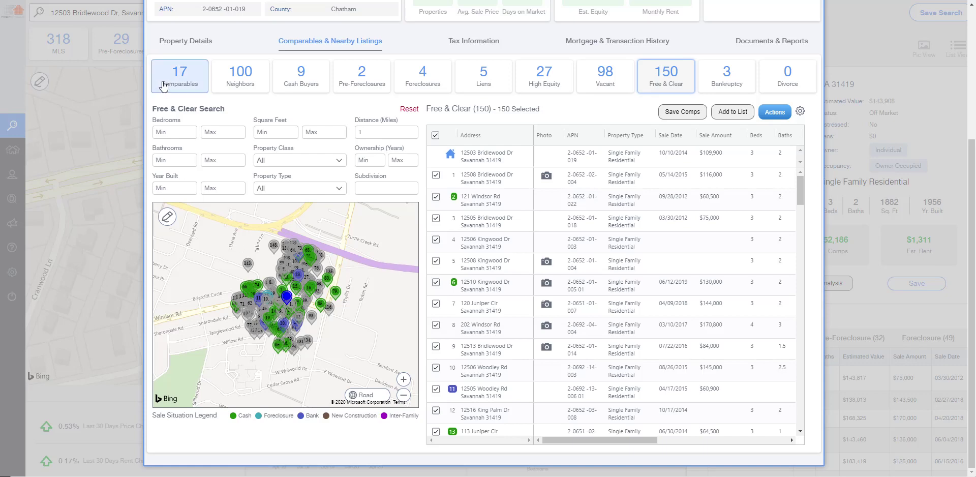
left_click(178, 88)
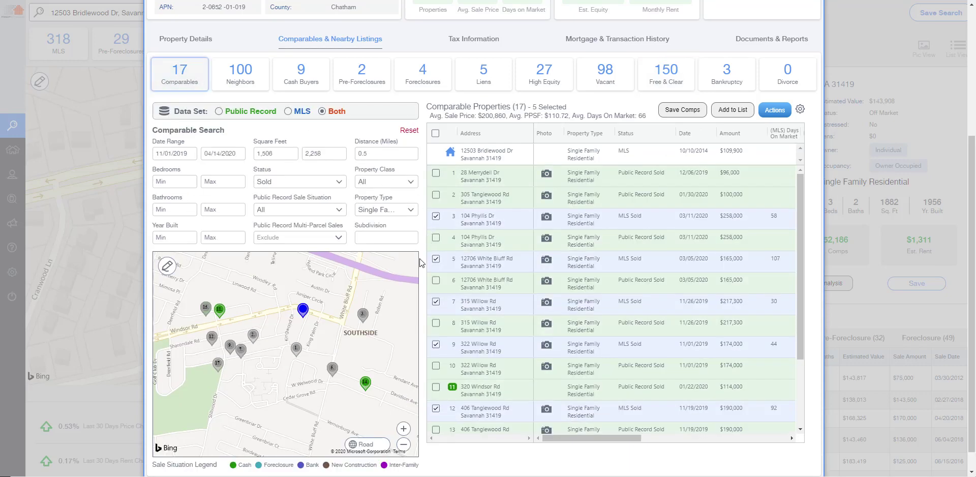